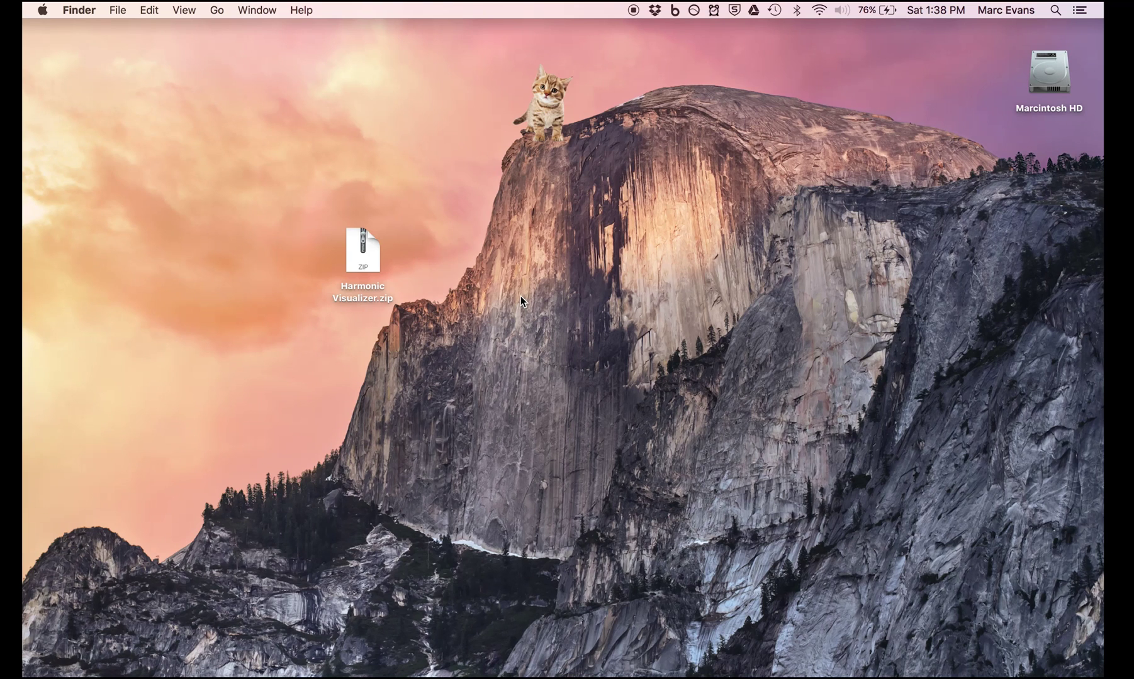
Step: Extract Harmonic Visualizer from the zip and launch it past the unidentified-developer warning
double_click(380, 262)
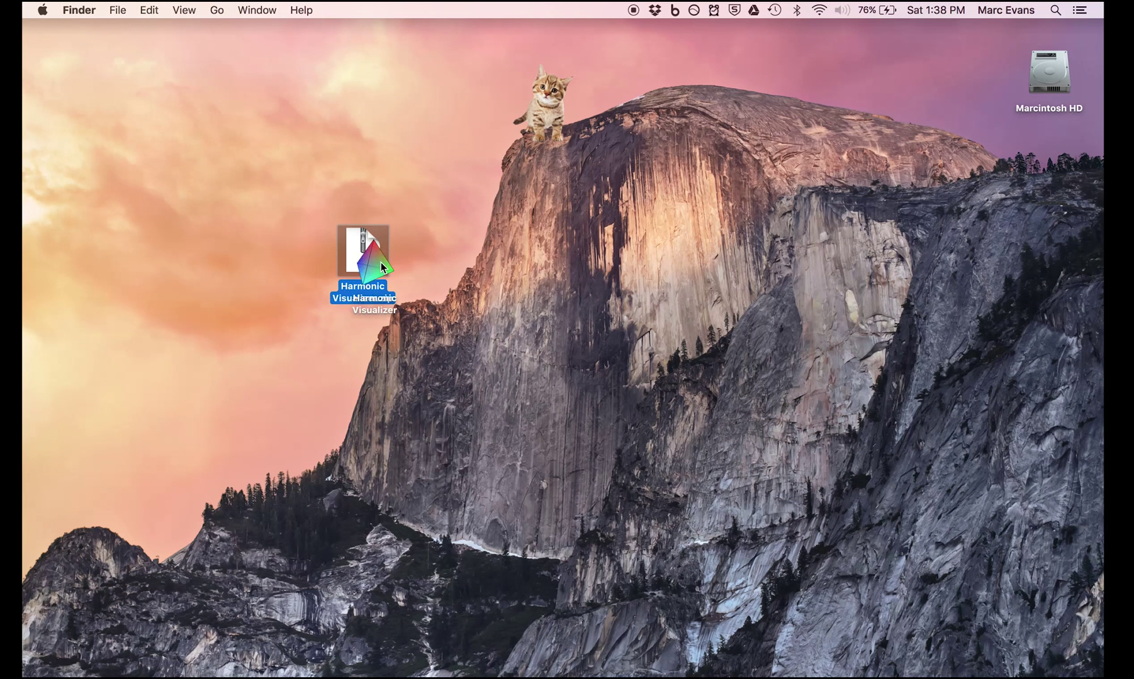
drag(382, 265, 531, 287)
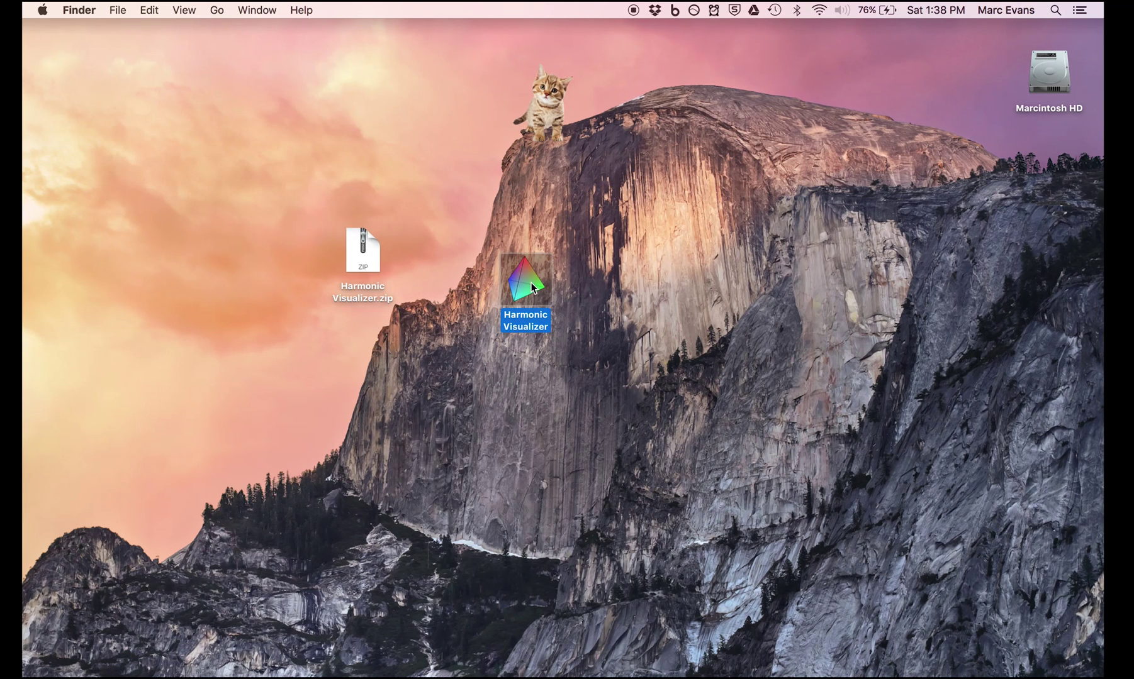
double_click(531, 287)
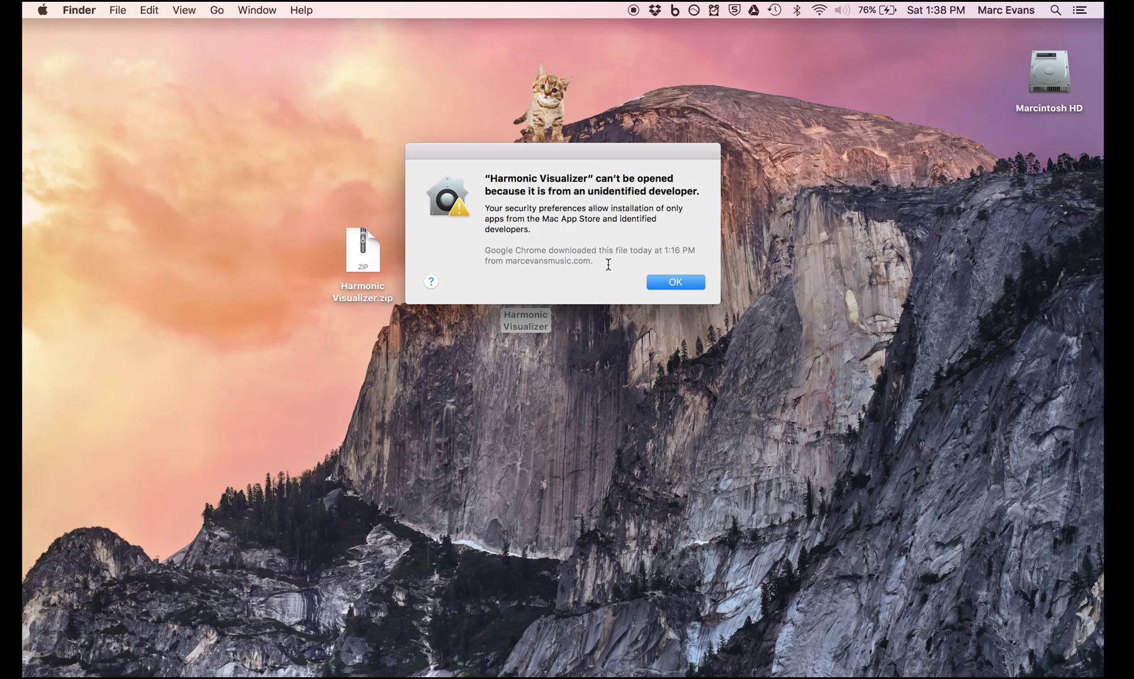
click(672, 281)
right_click(524, 283)
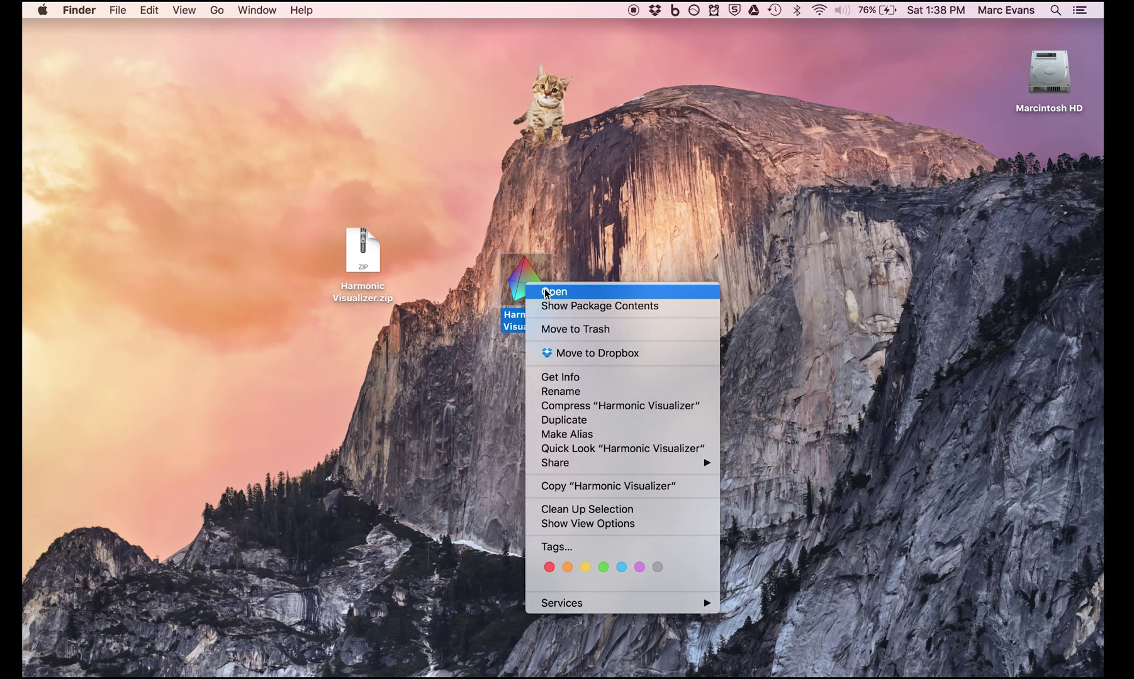
click(545, 293)
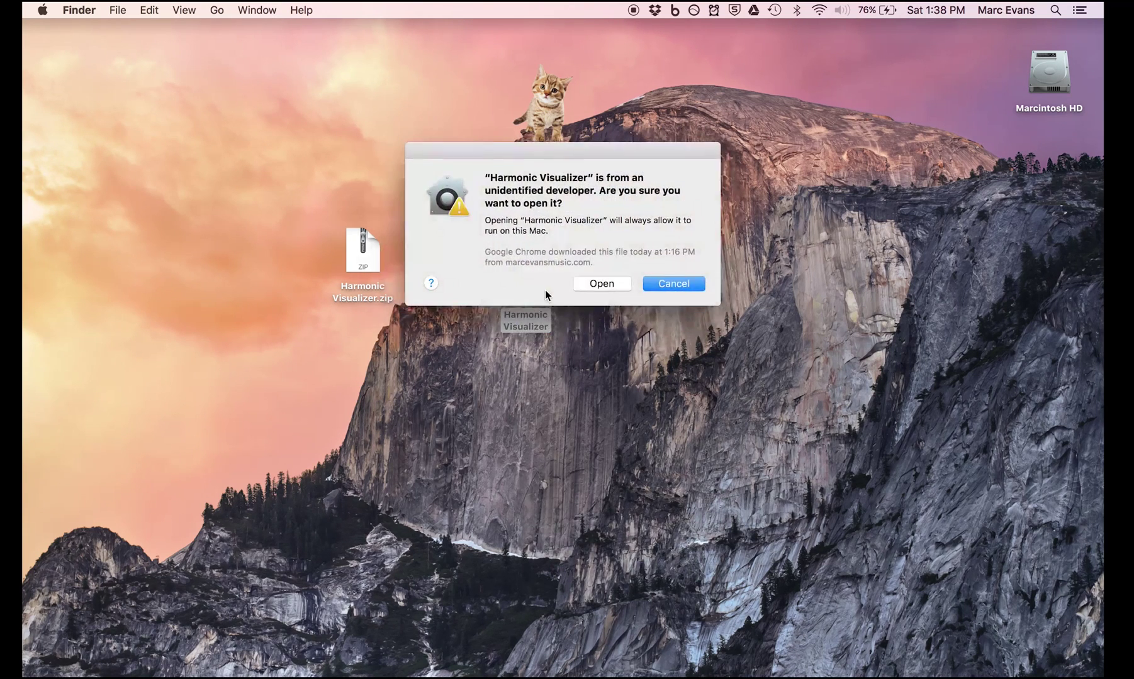
click(582, 284)
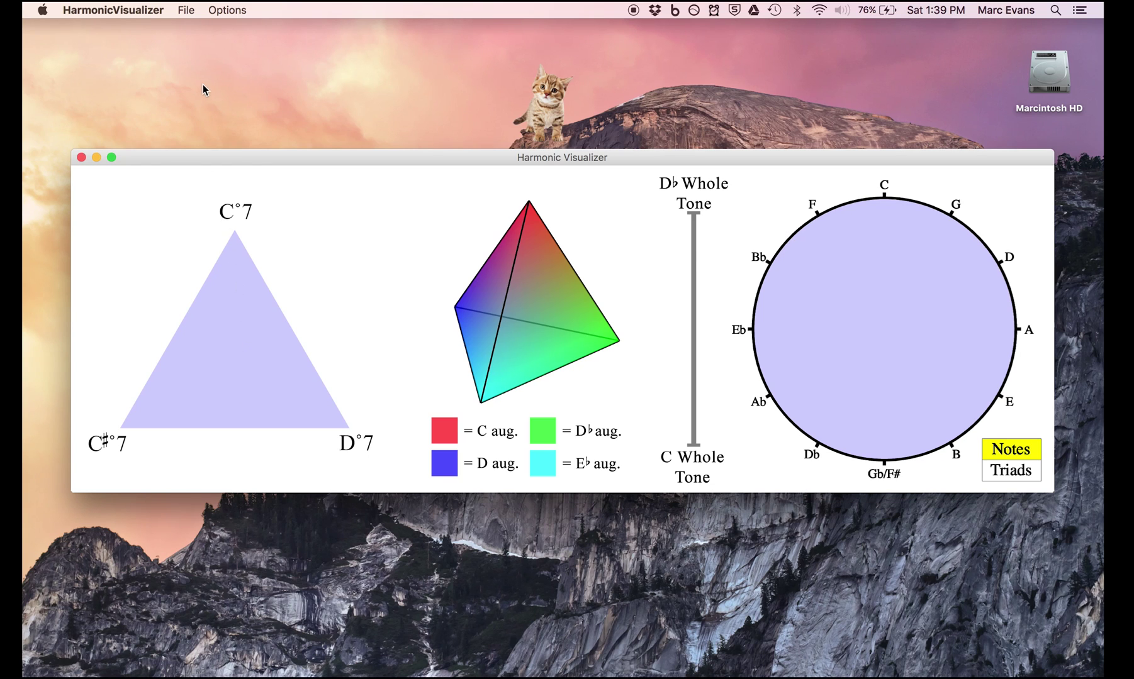
Step: Once the main window appears, open the File menu for the score-loading options
click(186, 10)
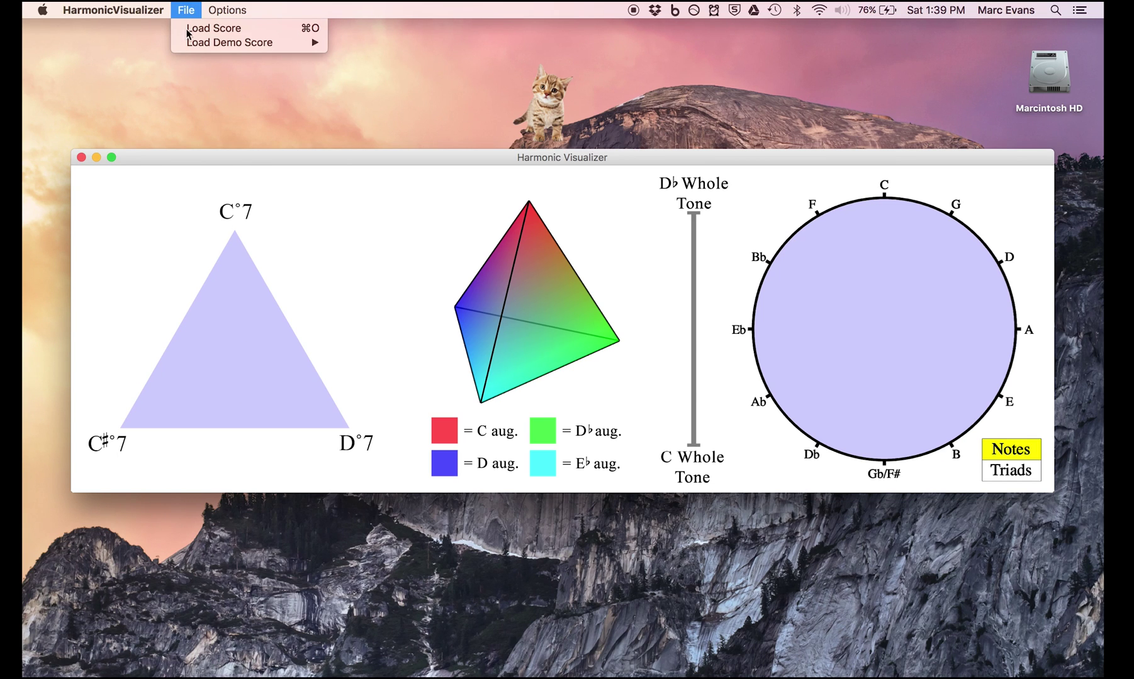
Step: Load the Messiaen Turangalila excerpt demo score and let it play
mouse_move(190, 43)
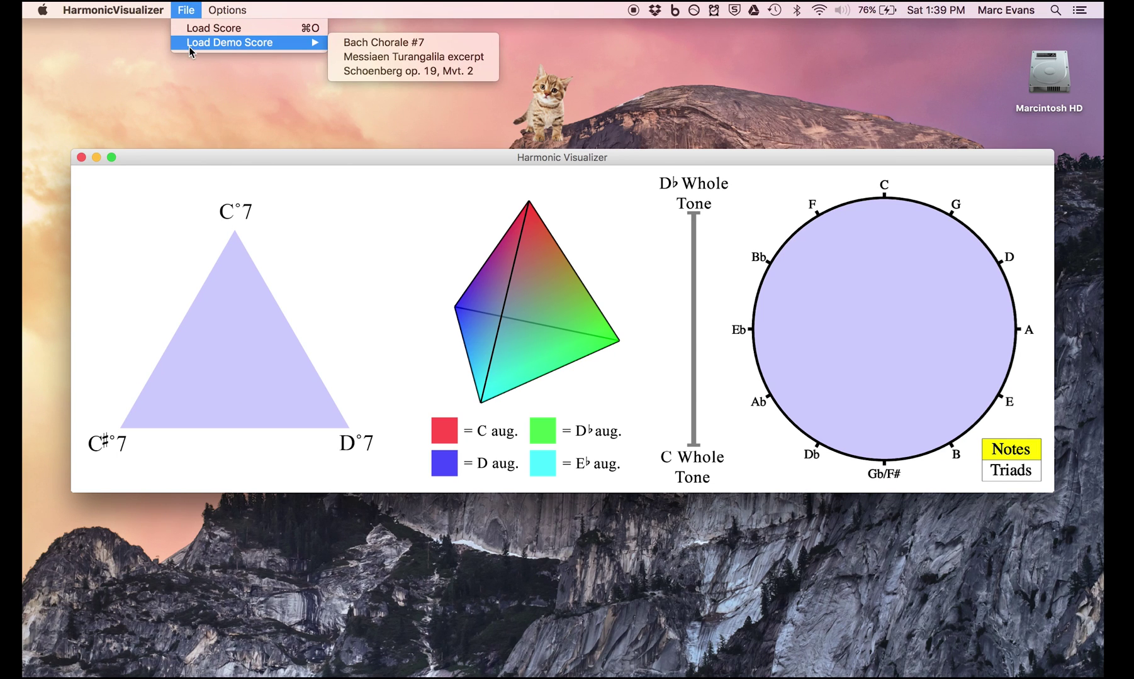
click(366, 57)
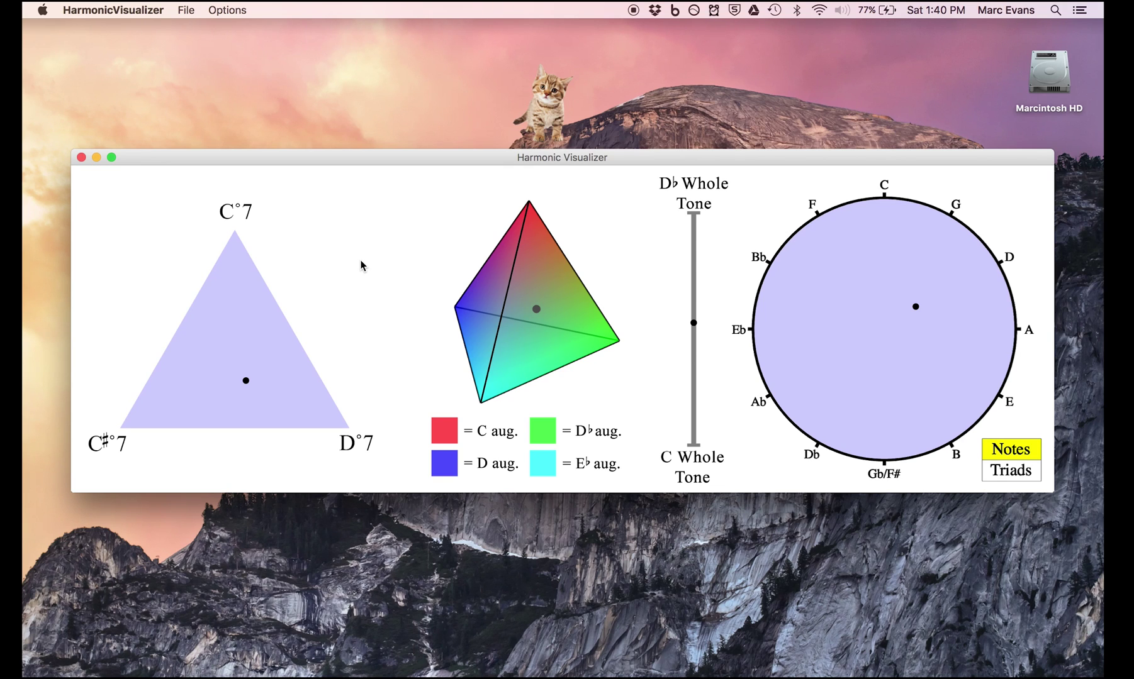
click(231, 7)
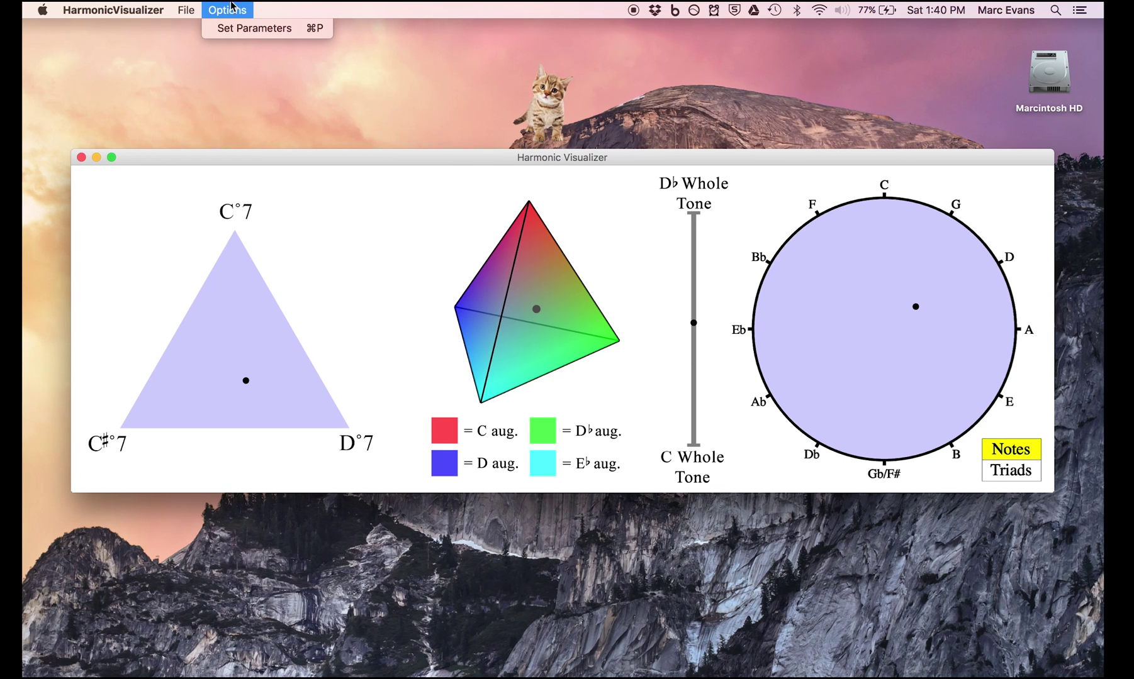
Step: Change Memory Half-life in Set Parameters from 0.00 to 0.01 seconds
click(234, 29)
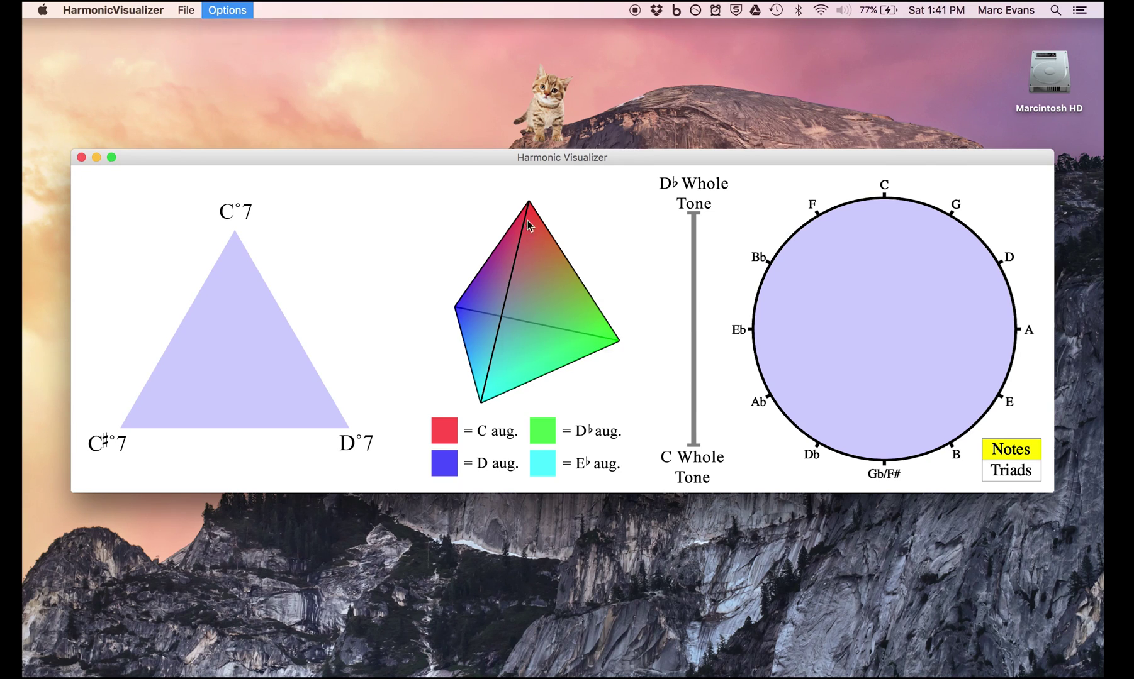
click(620, 306)
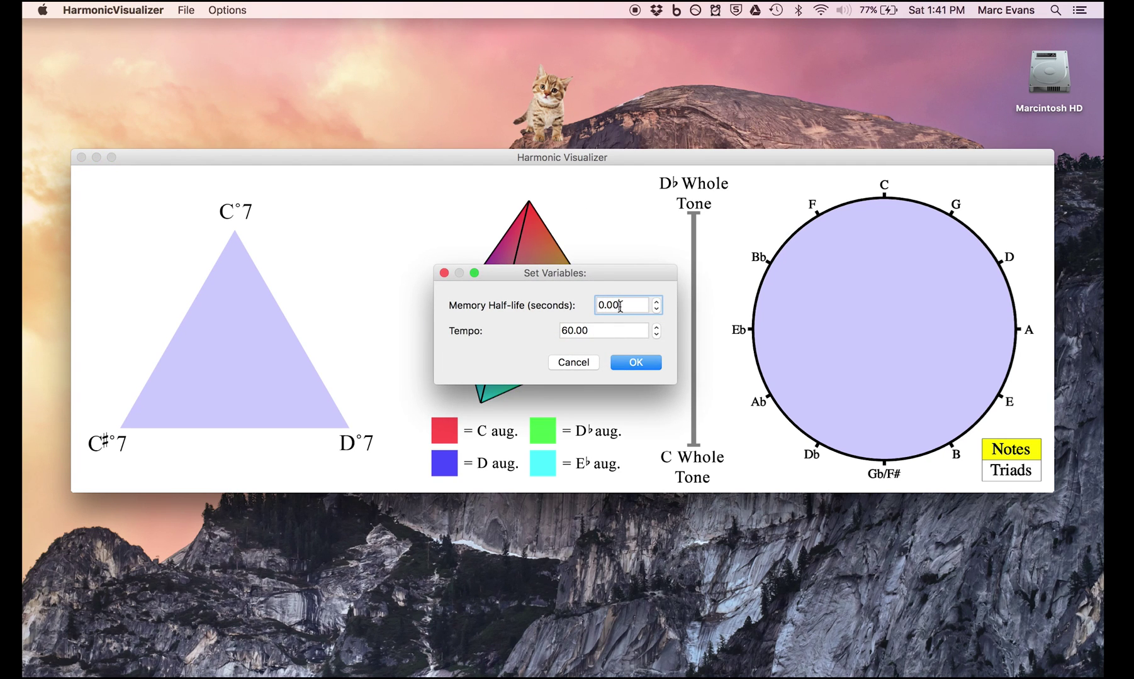
key(BackSpace)
text(1)
key(Return)
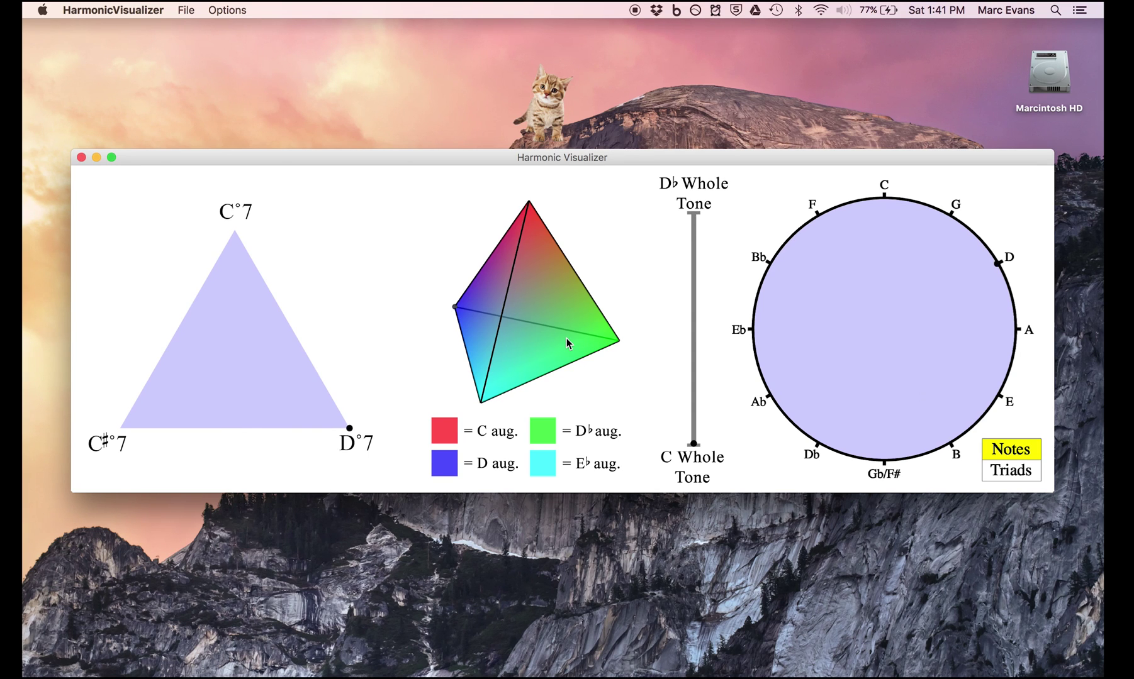
click(227, 10)
Step: Replace the 0.01 memory half-life with 0.5 seconds in Set Parameters
click(235, 26)
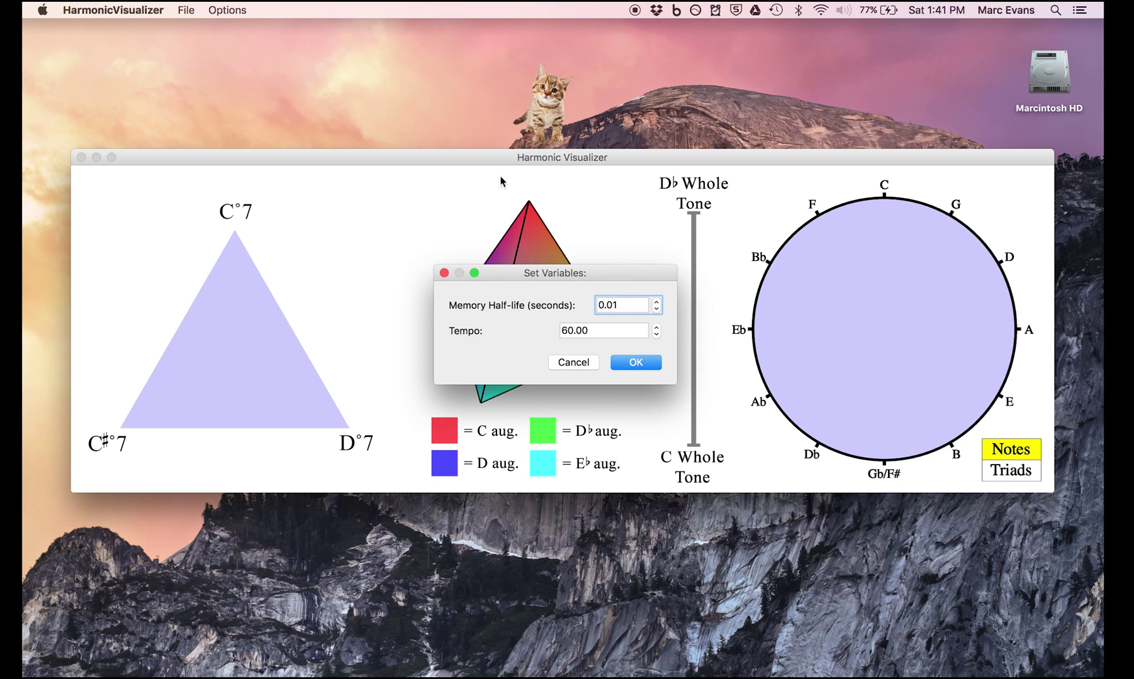
drag(620, 305, 577, 304)
text(0.5)
key(Return)
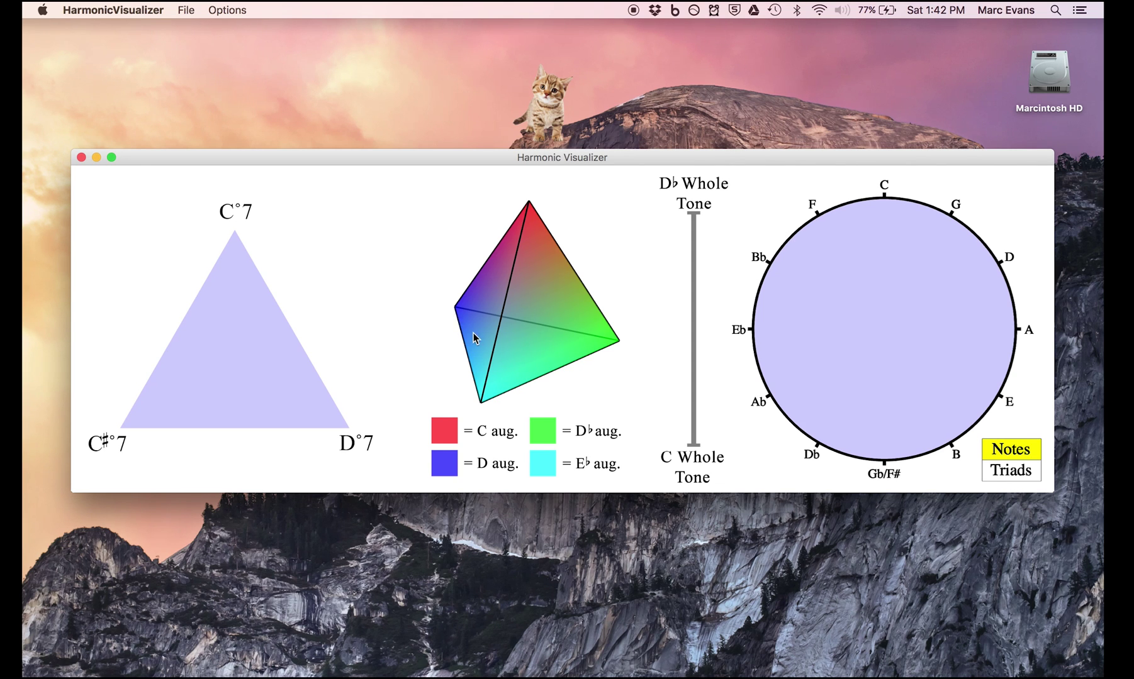
Step: Drag the colour tetrahedron to turn it to a new orientation
drag(473, 333, 556, 279)
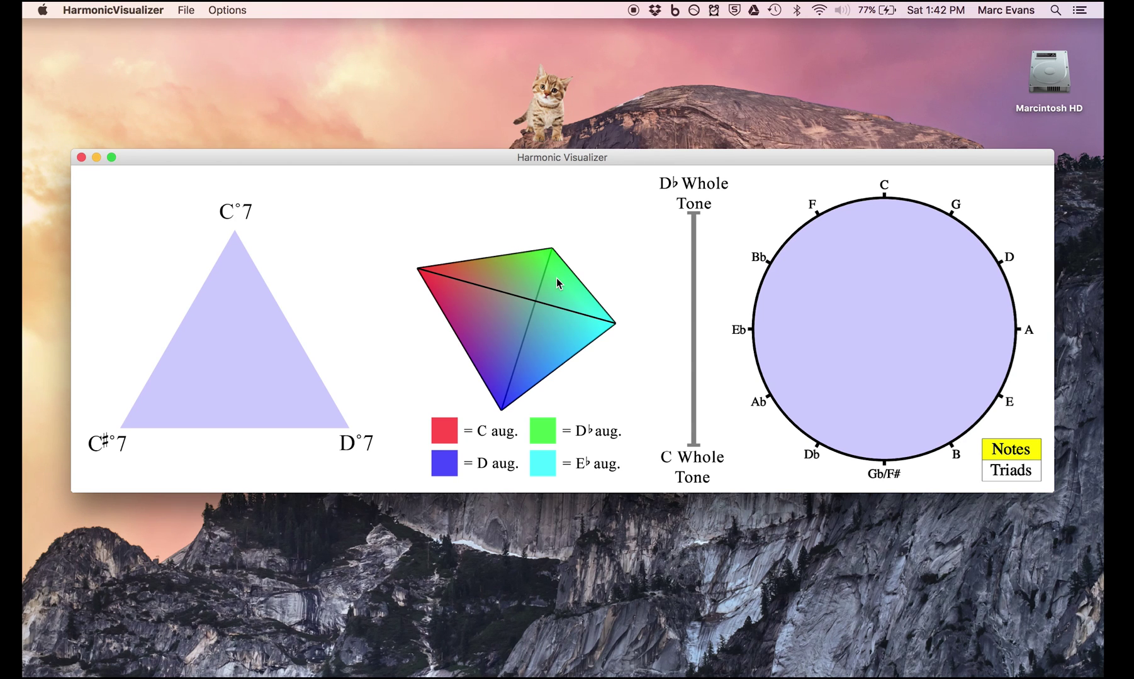
click(238, 12)
Step: Load the Schoenberg op. 19, Mvt. 2 demo score
mouse_move(187, 12)
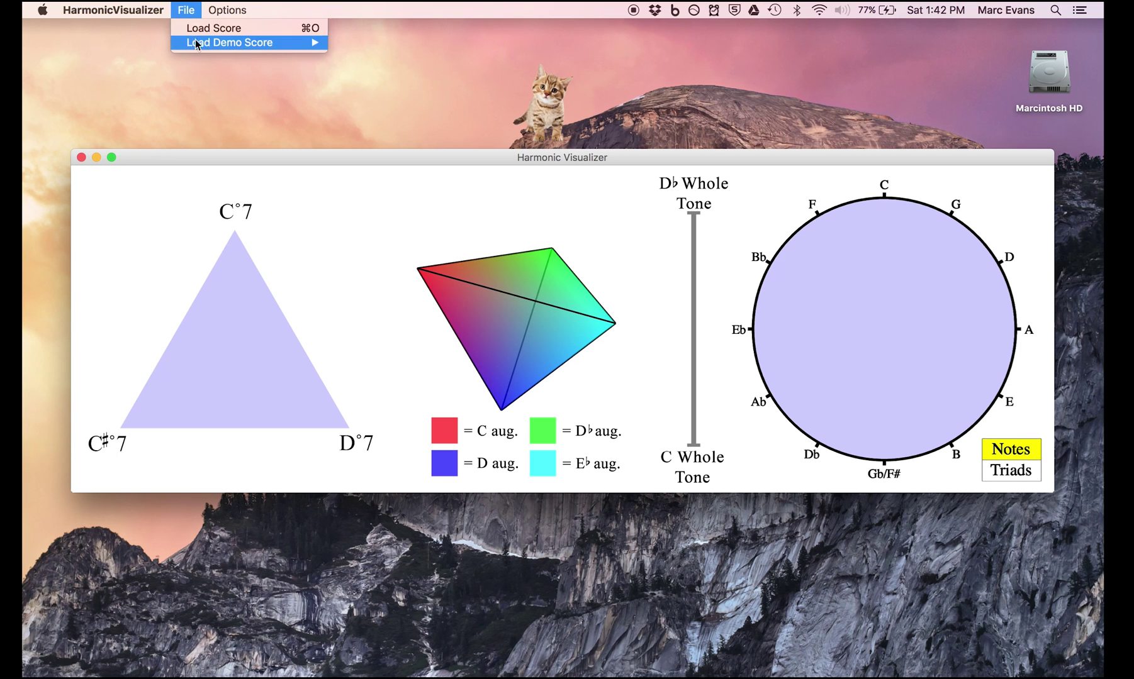
mouse_move(198, 43)
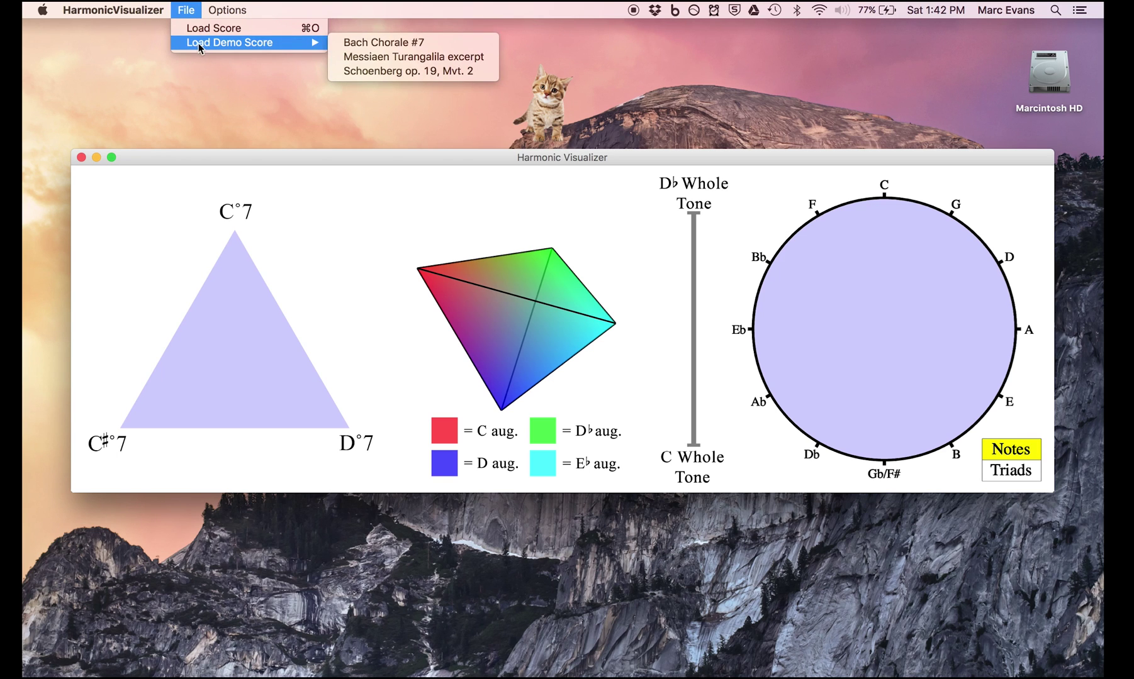
click(359, 71)
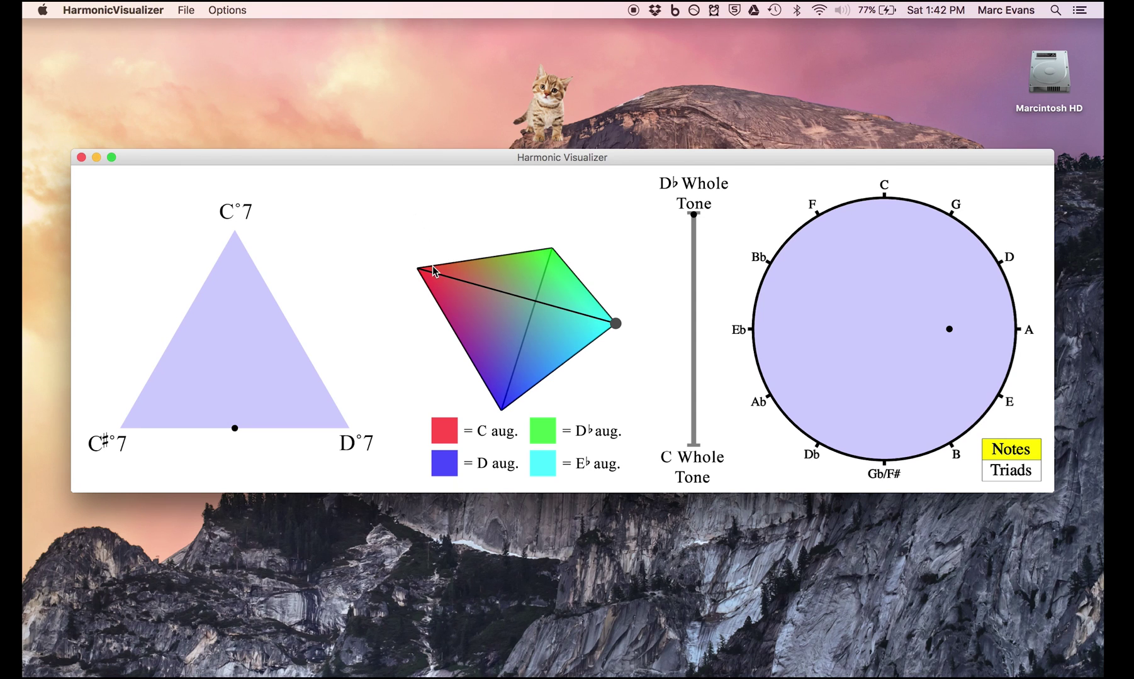
Step: Rotate the tetrahedron through several angles while the score plays
drag(433, 269, 370, 175)
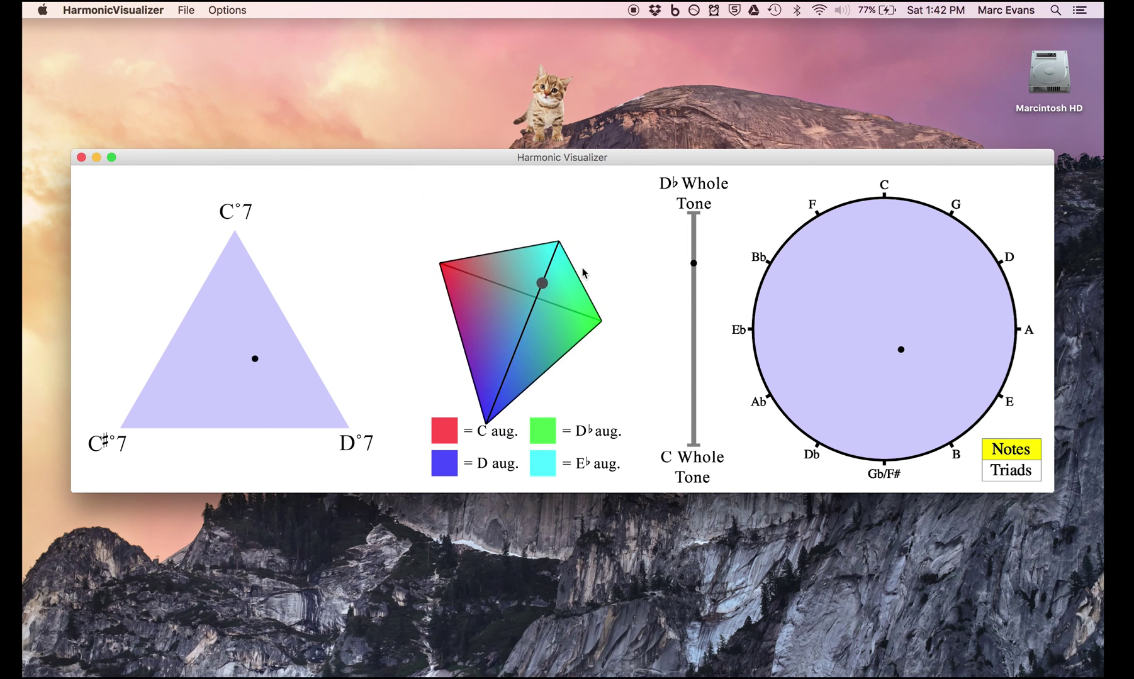
drag(582, 267, 435, 354)
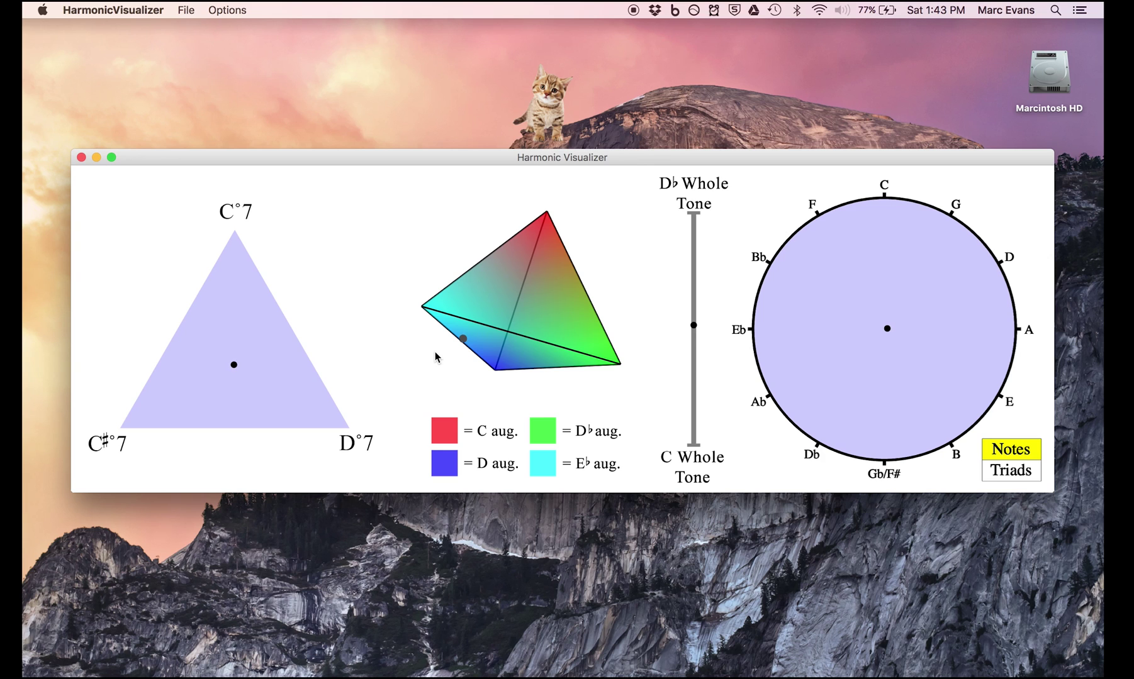
drag(504, 347, 441, 175)
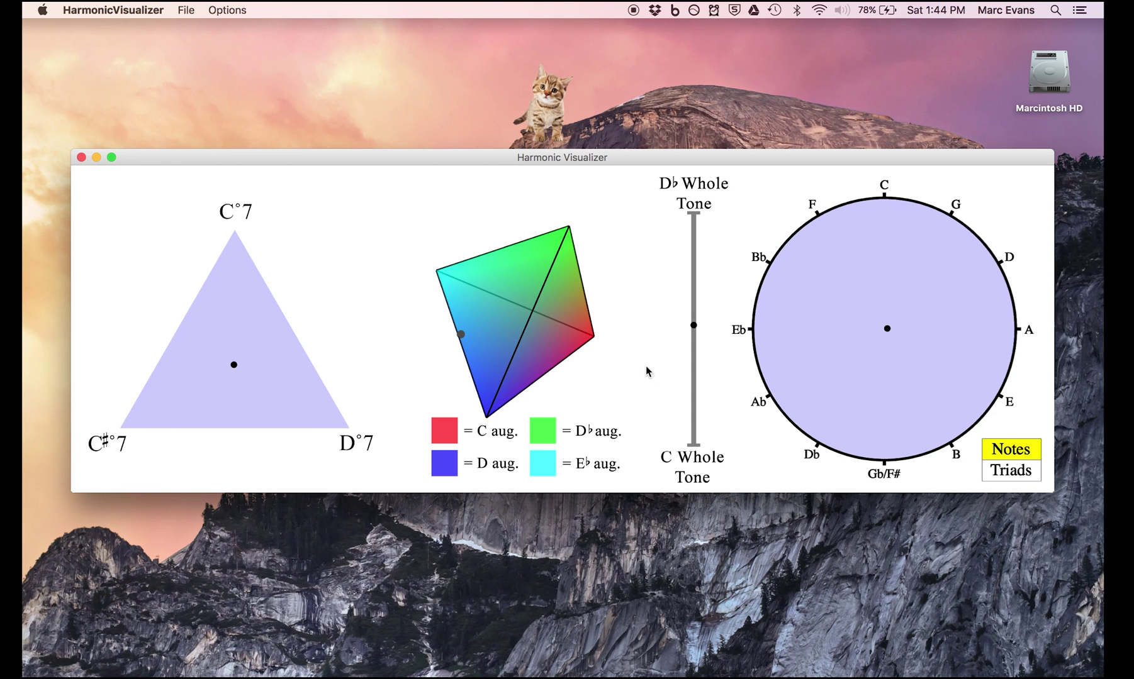
Step: Open File > Load Demo Score to list the available demo scores
click(175, 7)
Step: Choose Bach Chorale #7 from the Load Demo Score submenu to play it
mouse_move(200, 43)
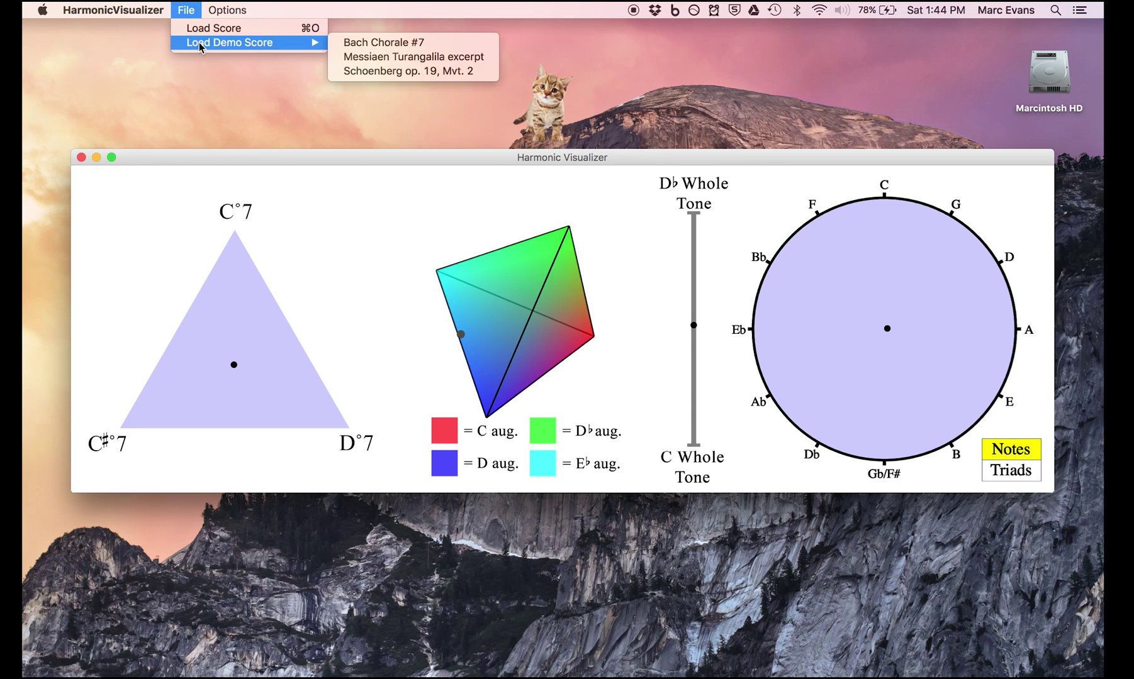
click(350, 44)
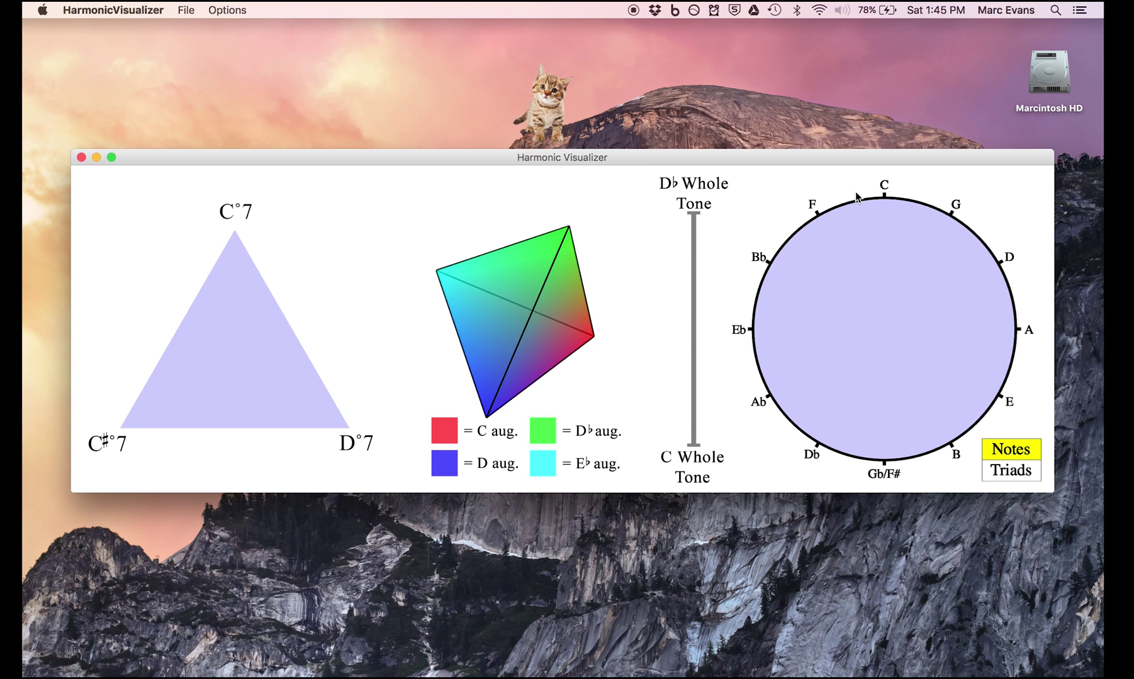
Step: Switch the circle of fifths to Triads mode, labelling it with chords like F maj. and c min
click(1009, 470)
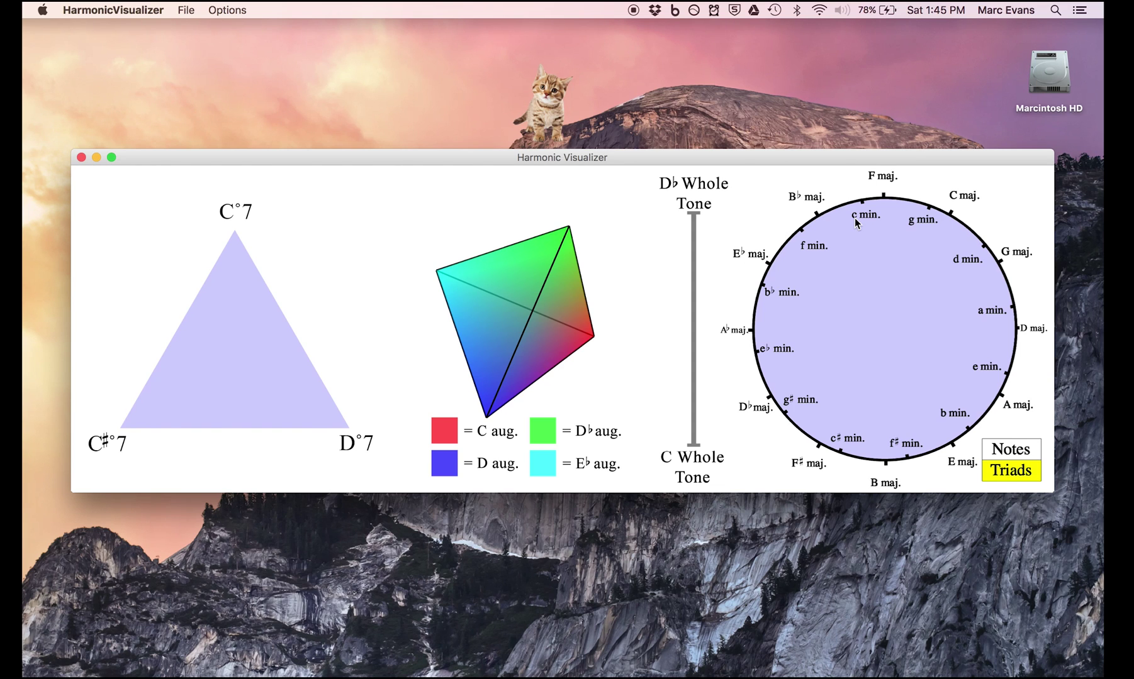
click(238, 8)
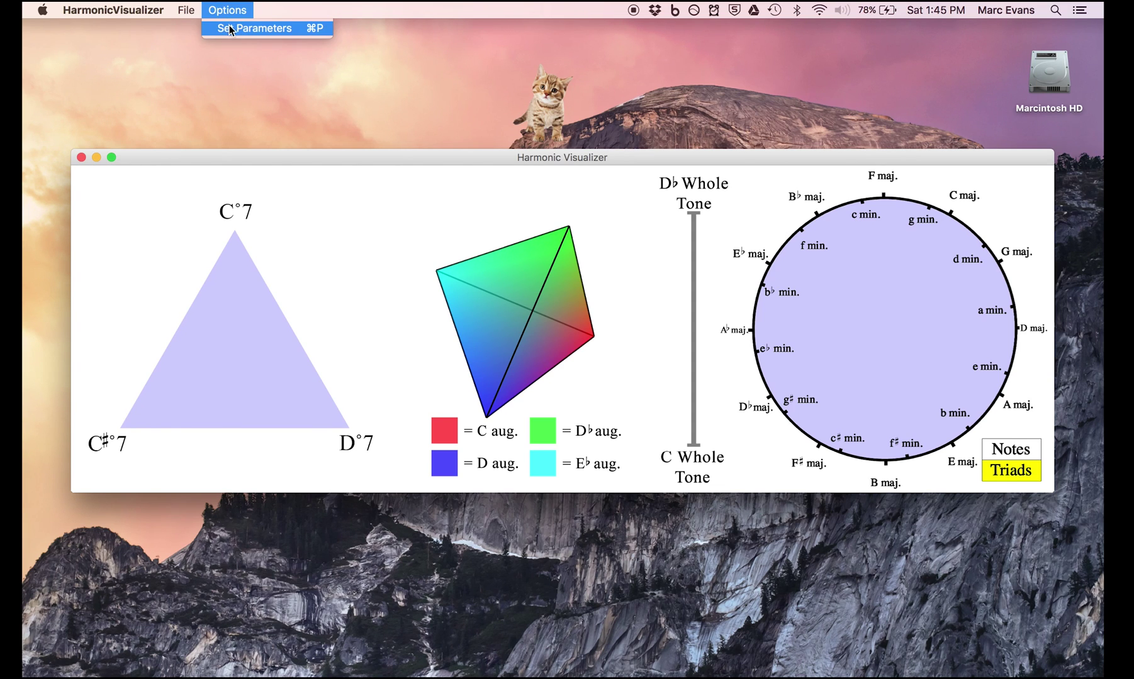
Step: In Set Parameters, change Memory Half-life from 1.00 to 0.1 seconds and confirm
click(231, 27)
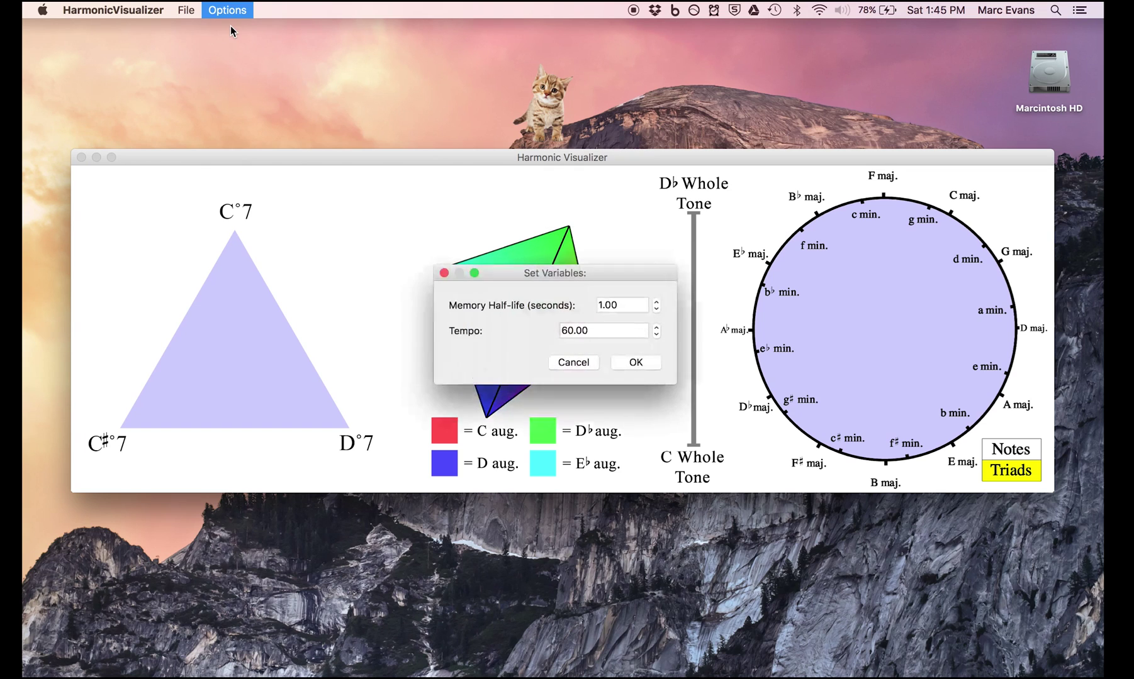
drag(621, 305, 549, 300)
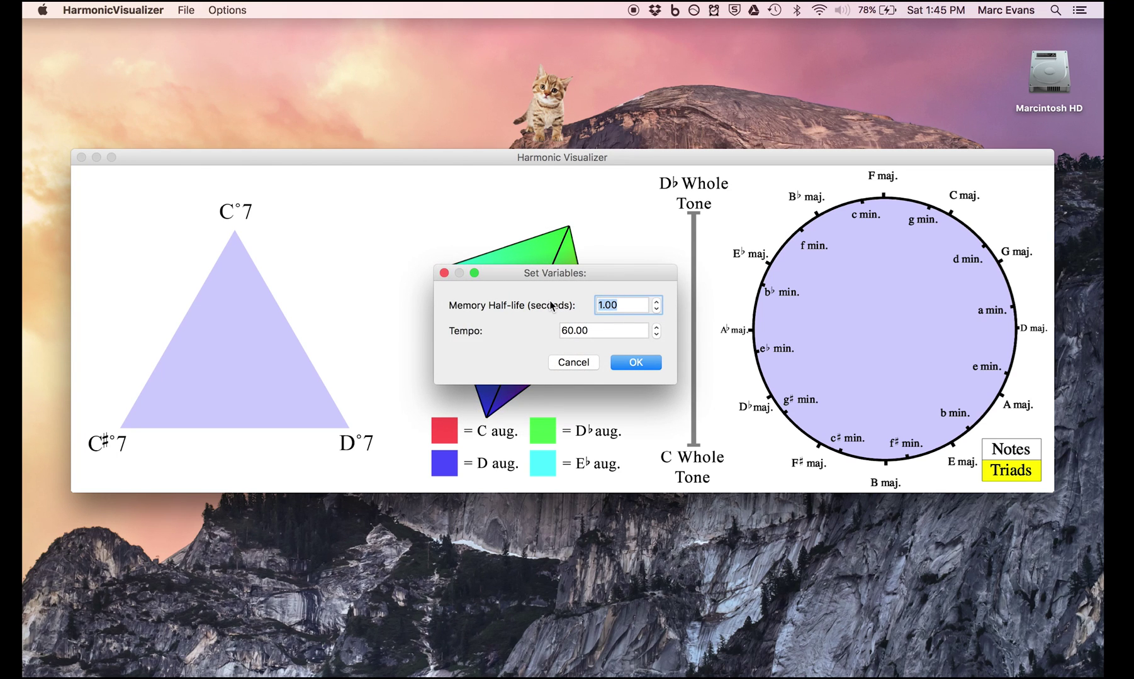
text(0.1)
click(652, 363)
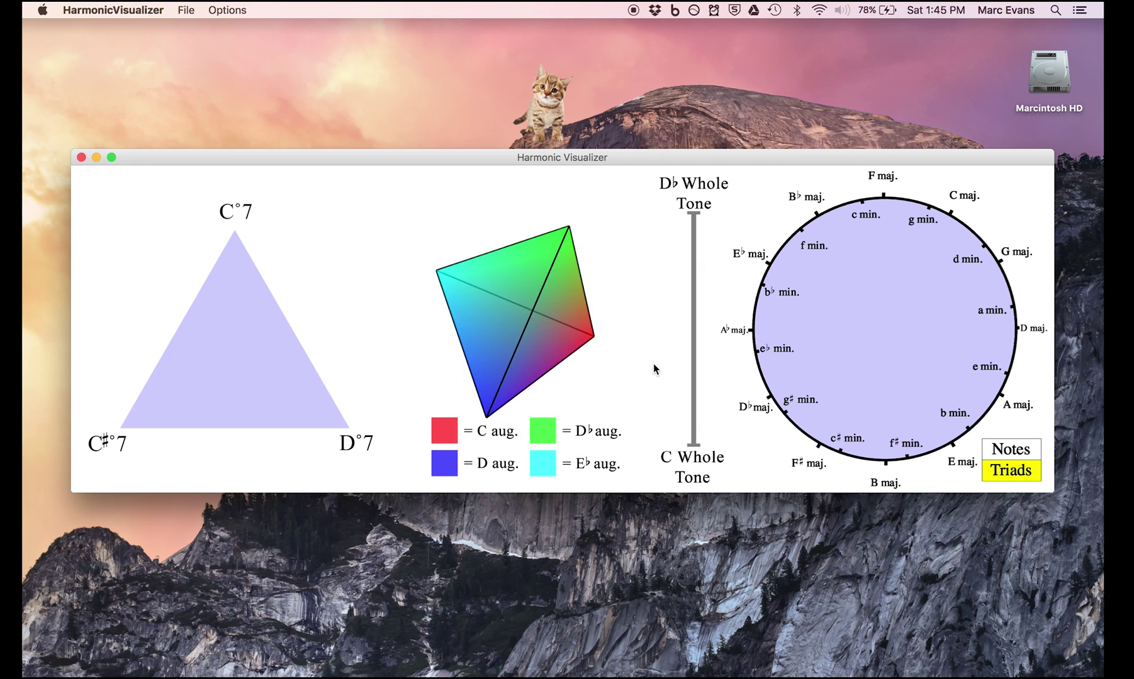